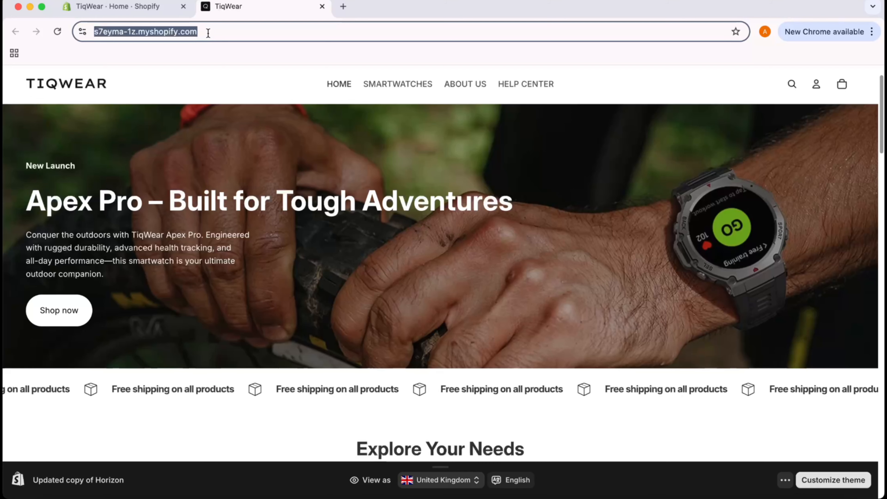
Switch to Namecheap and open the advanced DNS settings of the tiqwear.com domain.
key(ctrl+Right)
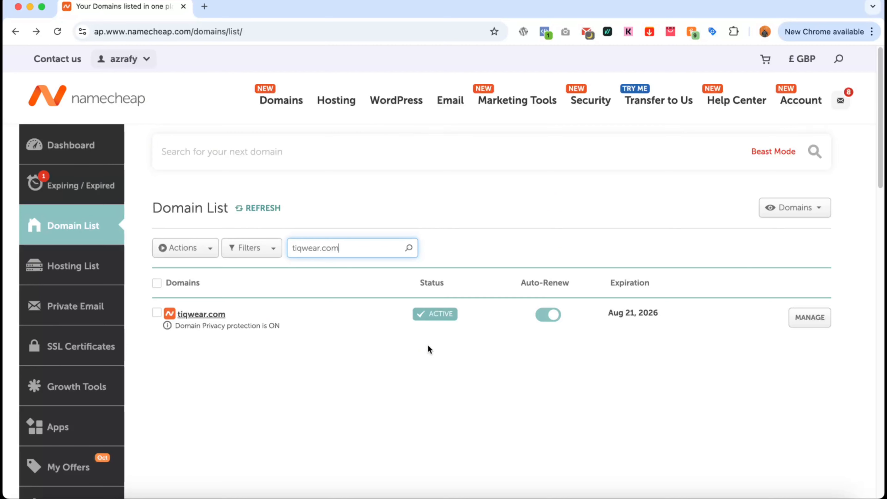
click(806, 326)
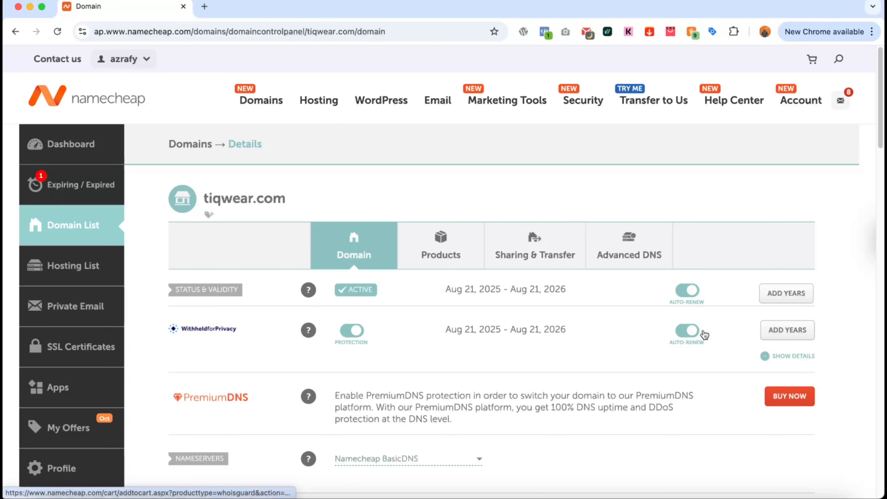
scroll(179, 434, down, 1)
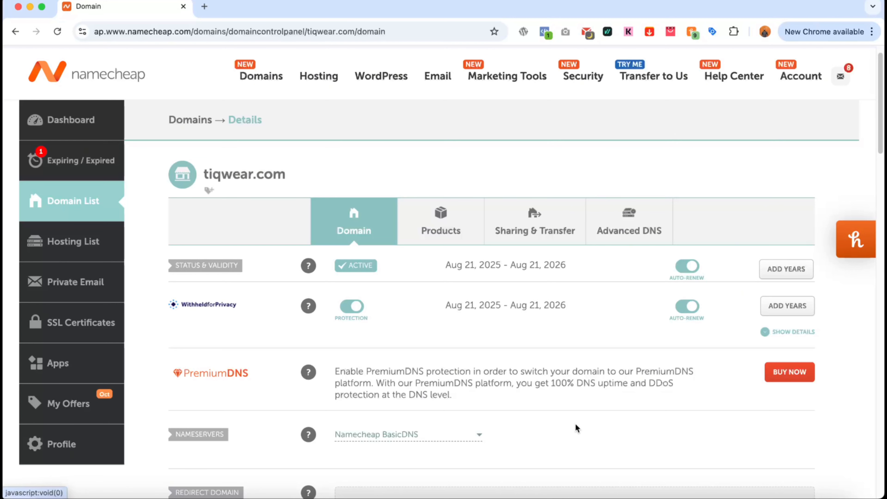
click(632, 241)
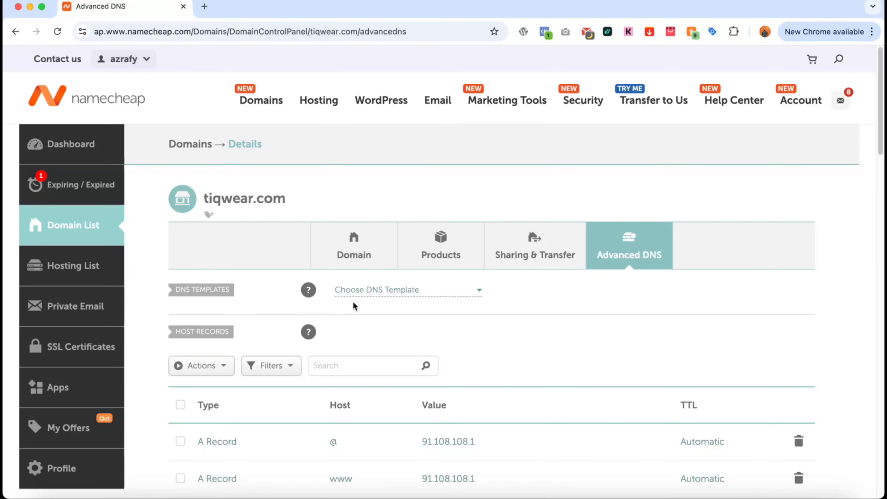
Apply the Shopify DNS template to tiqwear.com and confirm the change of its DNS records.
click(417, 297)
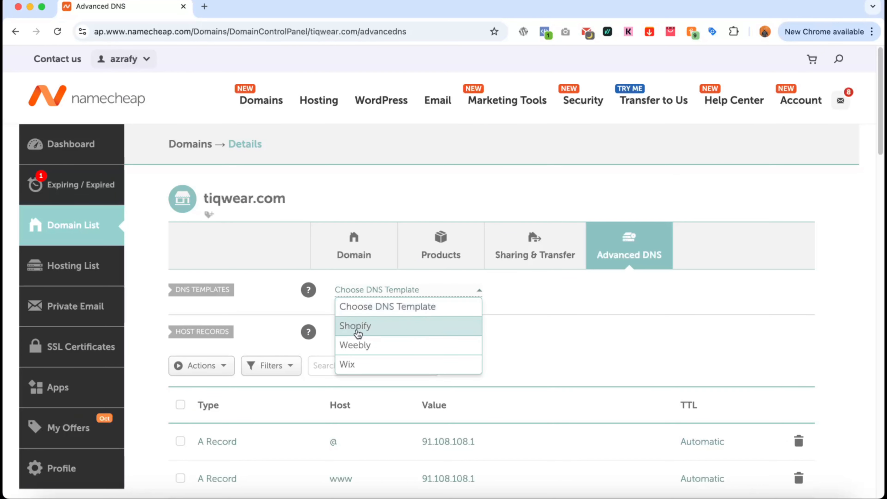
click(374, 330)
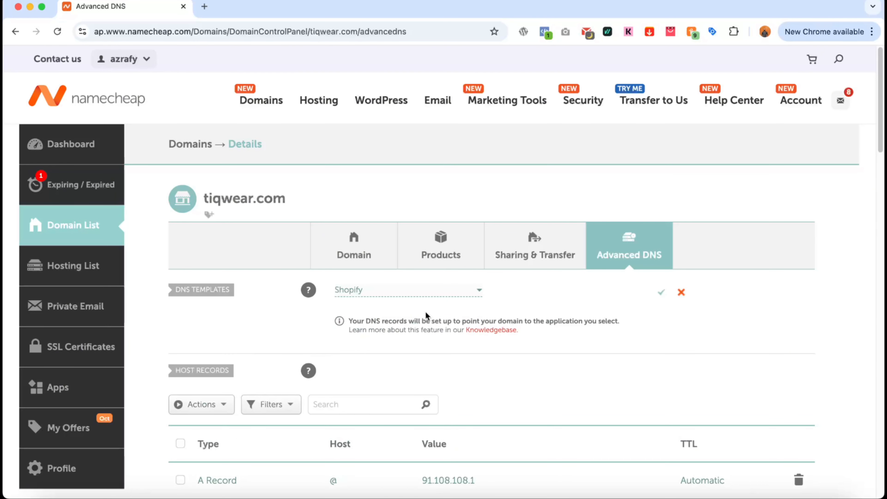
click(662, 296)
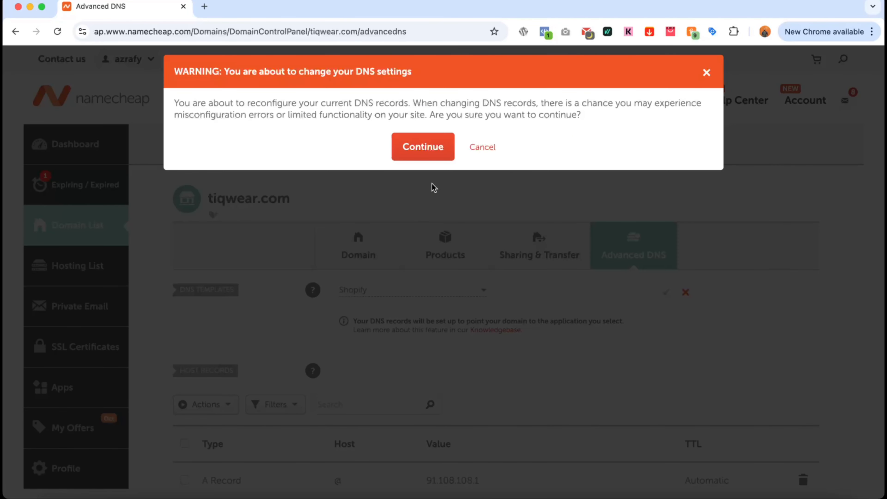
click(425, 156)
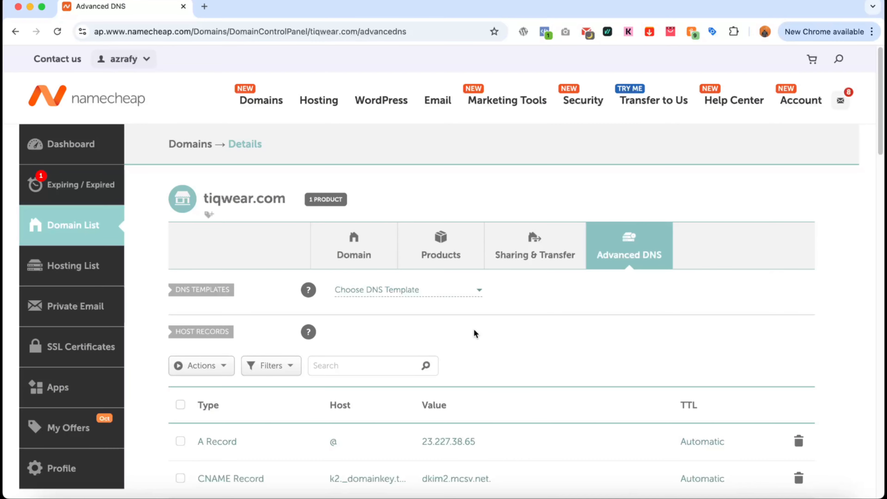
Switch back to the Shopify admin of the TiqWear store and open its domain settings.
key(ctrl+Left)
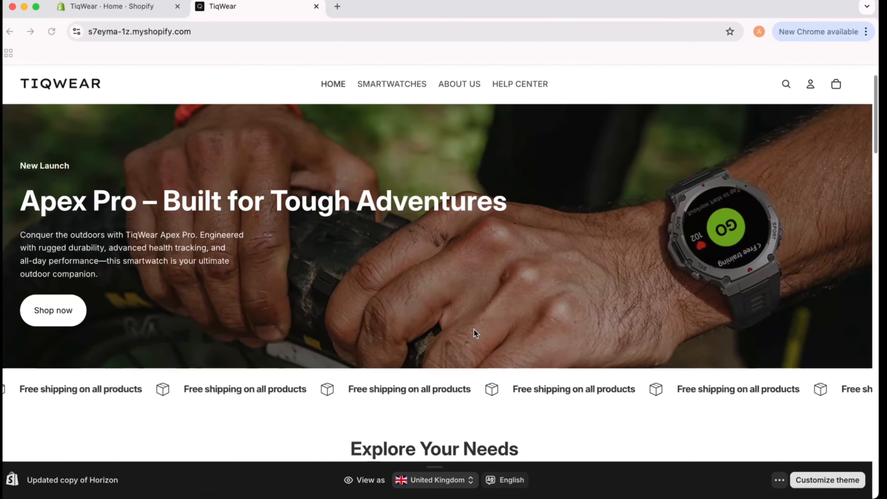
key(super+l)
click(123, 6)
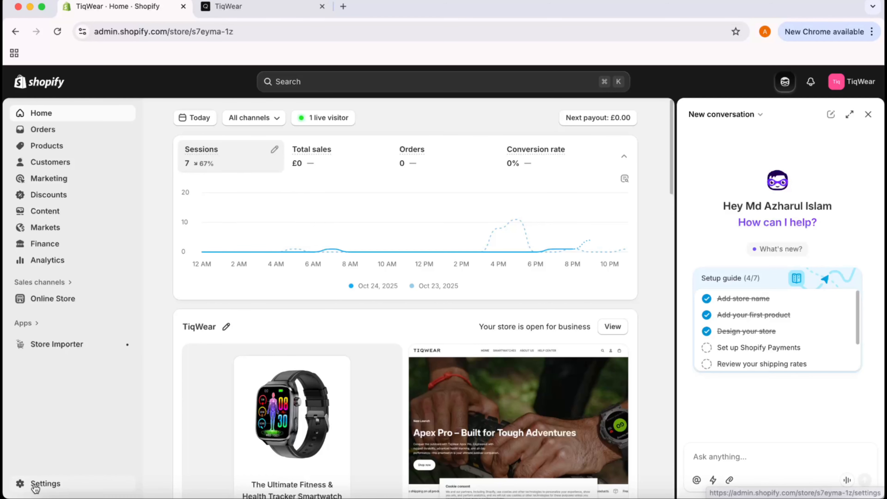
click(45, 484)
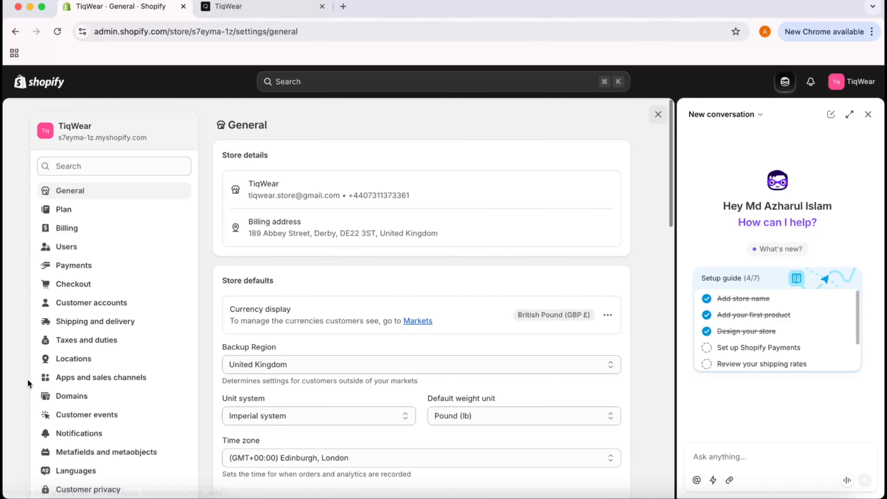
click(93, 401)
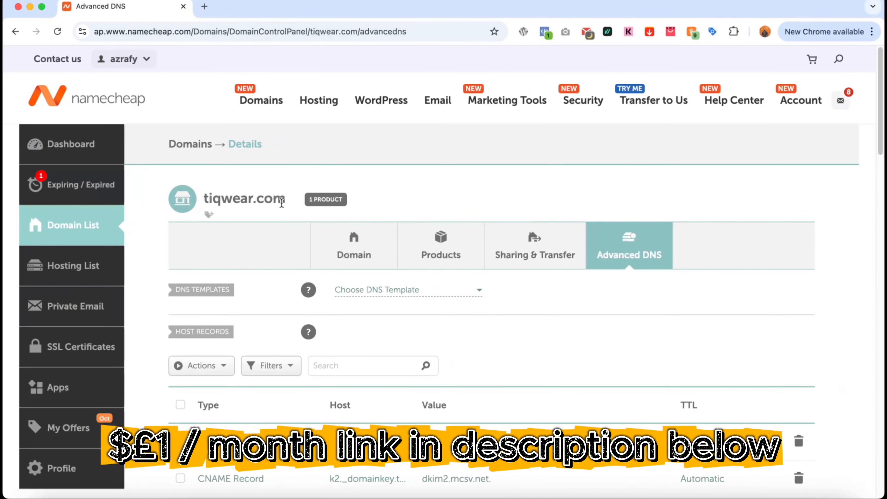
Copy the domain name tiqwear.com from its Namecheap details page.
double_click(244, 205)
right_click(264, 206)
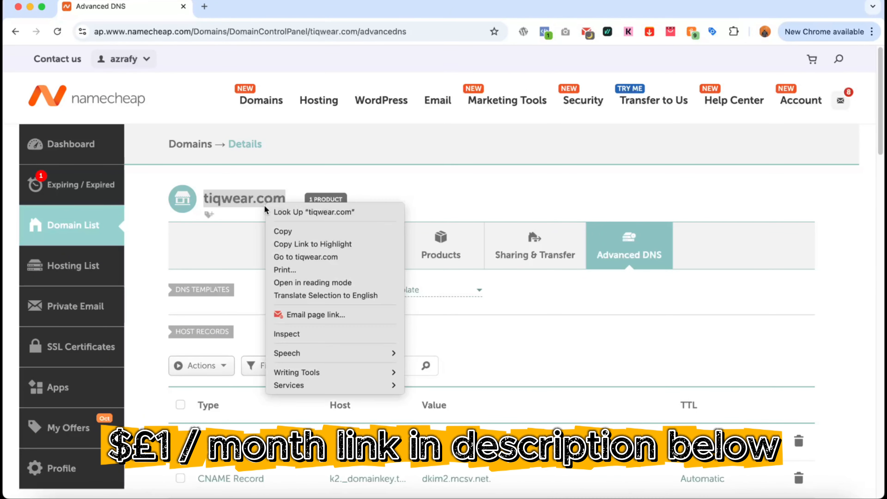
click(308, 234)
Connect the existing domain tiqwear.com to the online store in Shopify.
key(ctrl+Left)
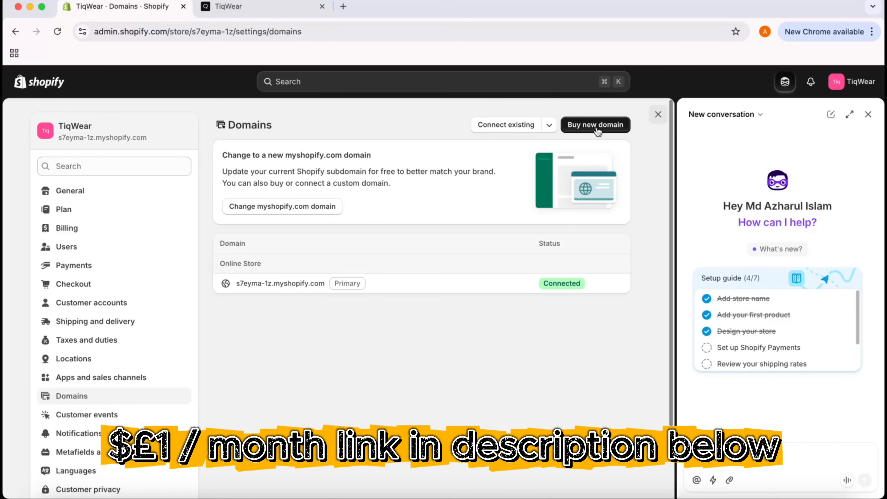
click(508, 128)
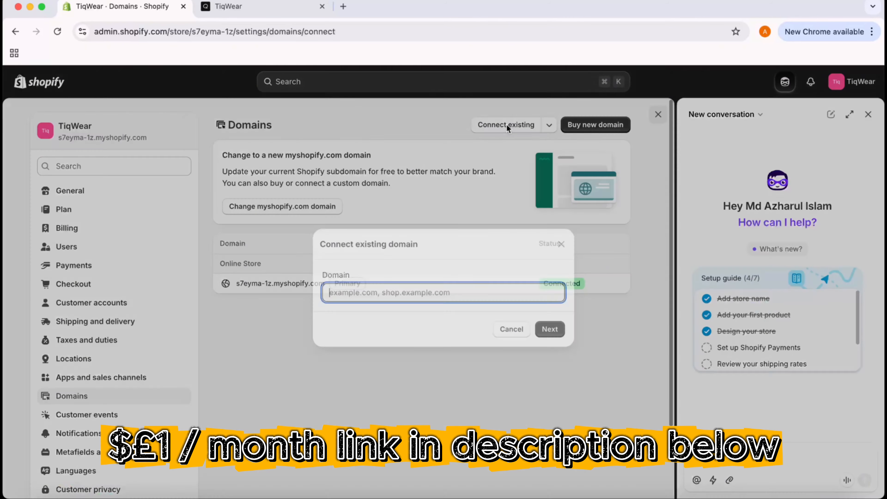
right_click(377, 290)
click(411, 377)
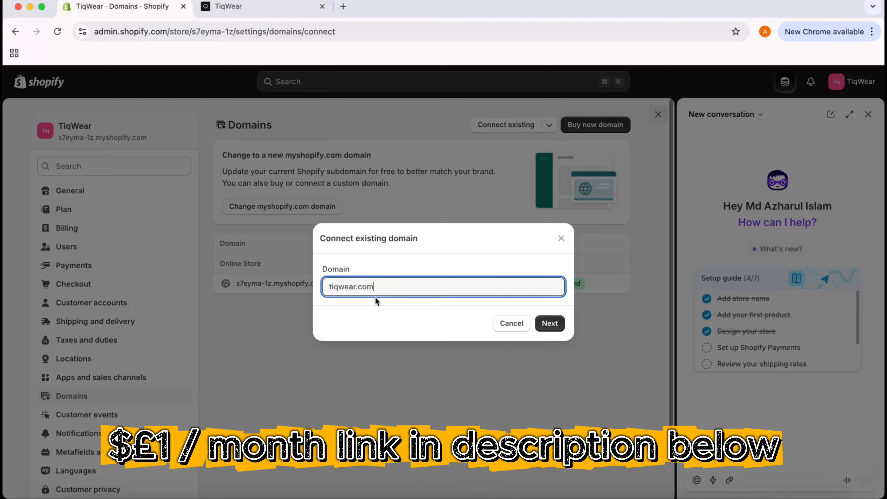
key(ctrl+Right)
key(ctrl+Left)
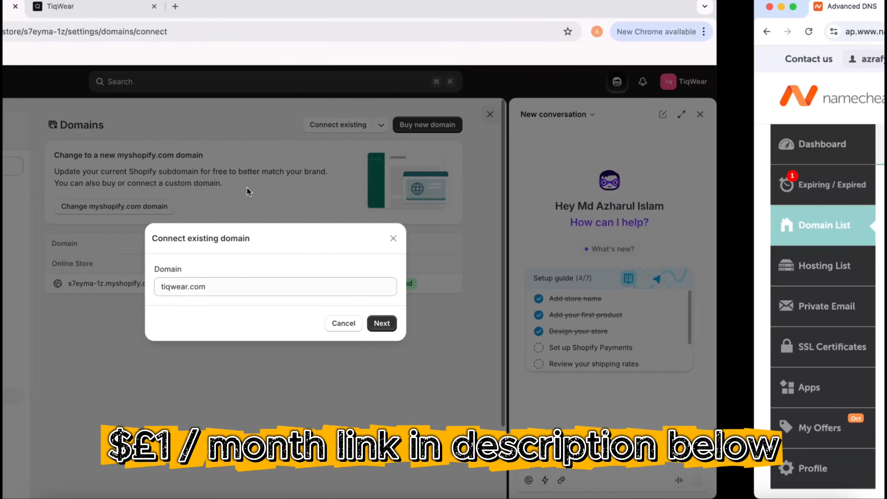
click(550, 324)
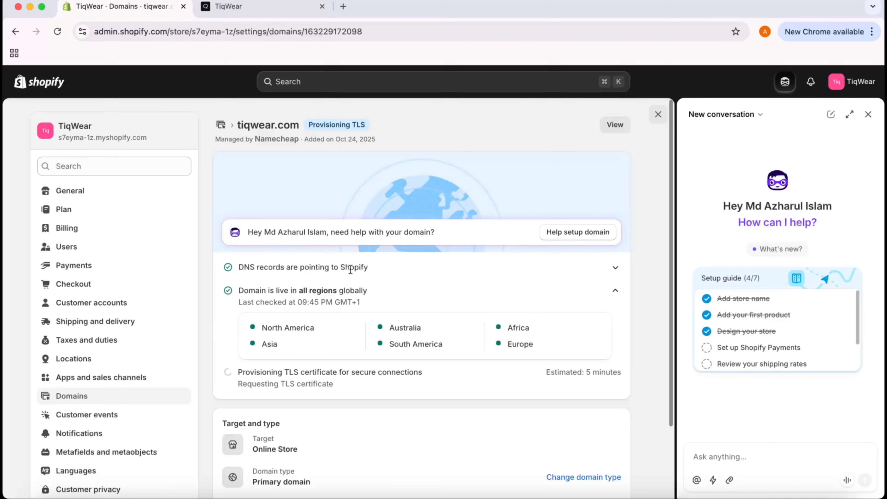
Examine the connection status of tiqwear.com in Shopify, including its DNS records, regions, TLS certificate and domain type.
key(ctrl+Right)
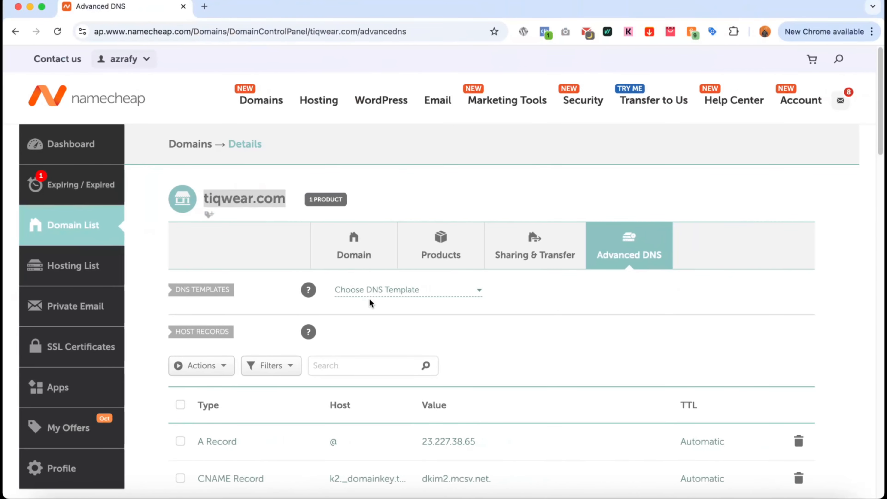
key(ctrl+Left)
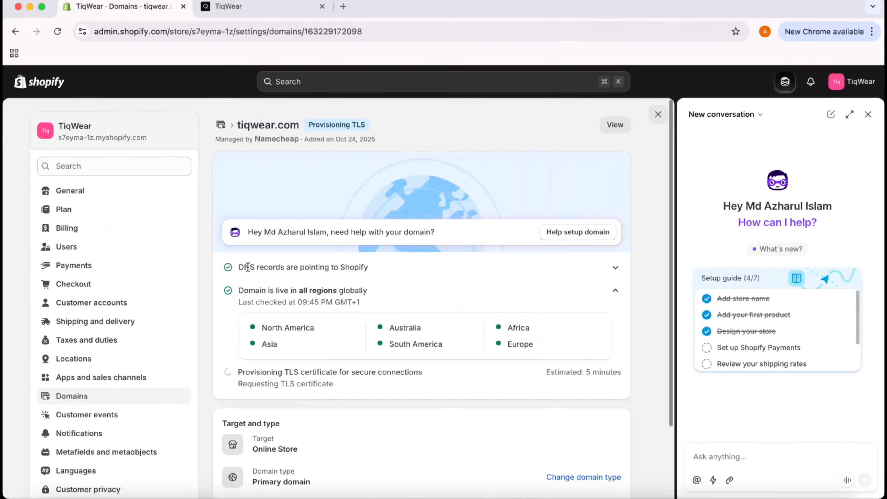
scroll(254, 331, down, 1)
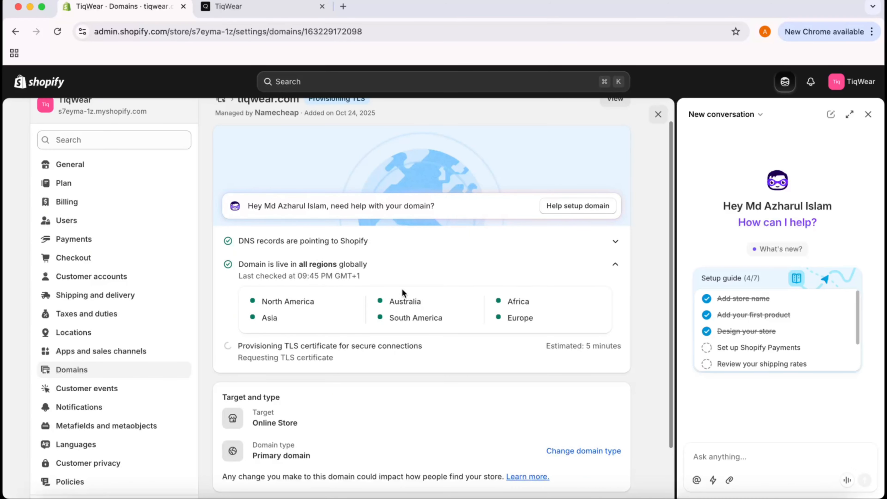
scroll(328, 336, down, 2)
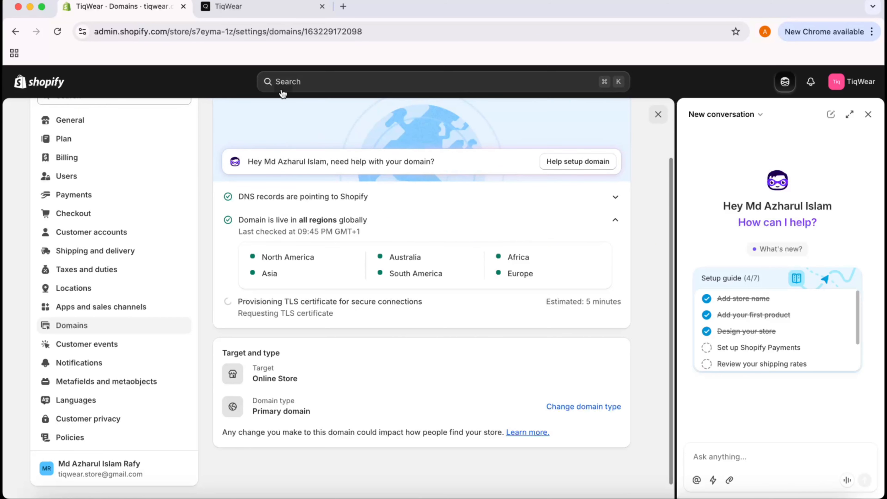
click(100, 37)
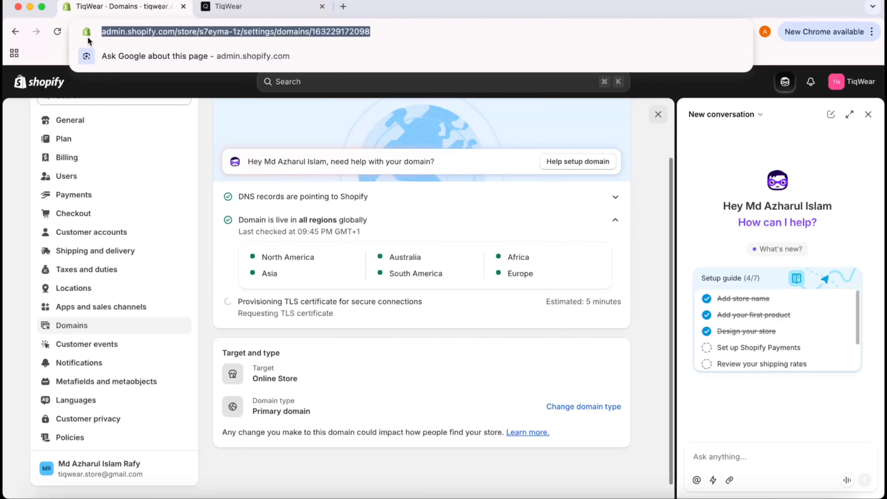
click(218, 7)
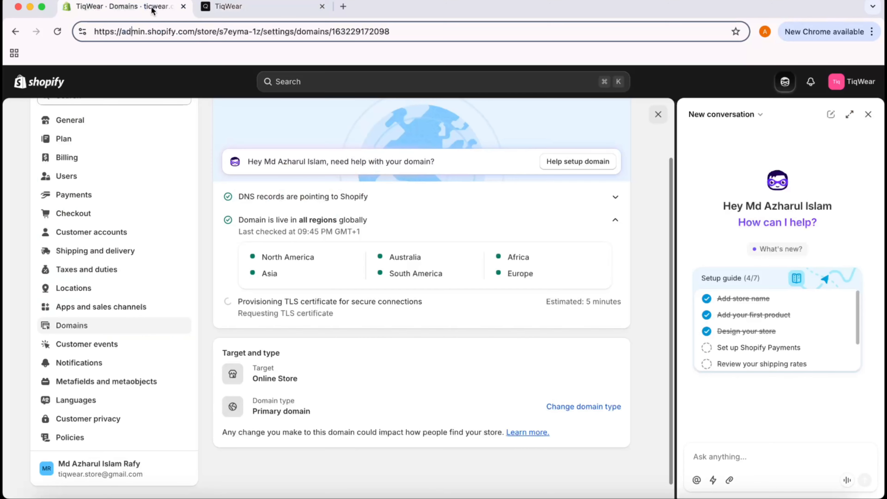
click(158, 13)
scroll(278, 302, up, 3)
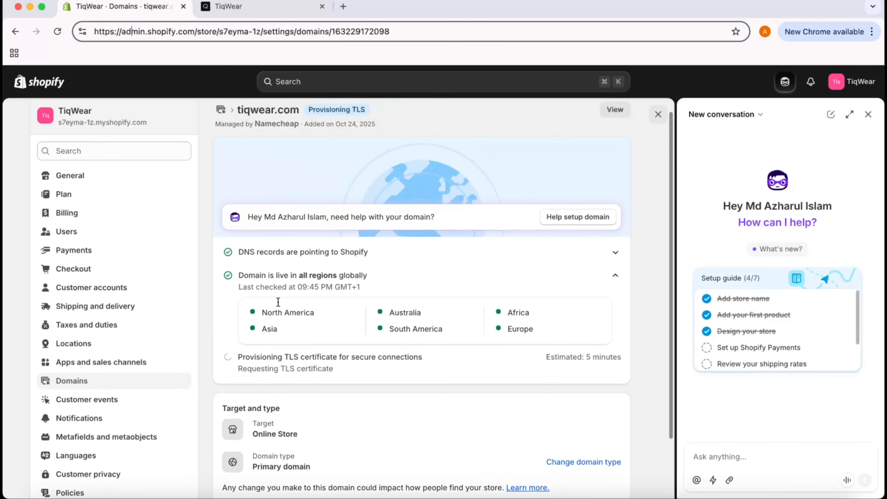
Open tiqwear.com in a new tab, accepting its cookies, and look through the storefront's home page.
click(343, 6)
text(tiqwear.com)
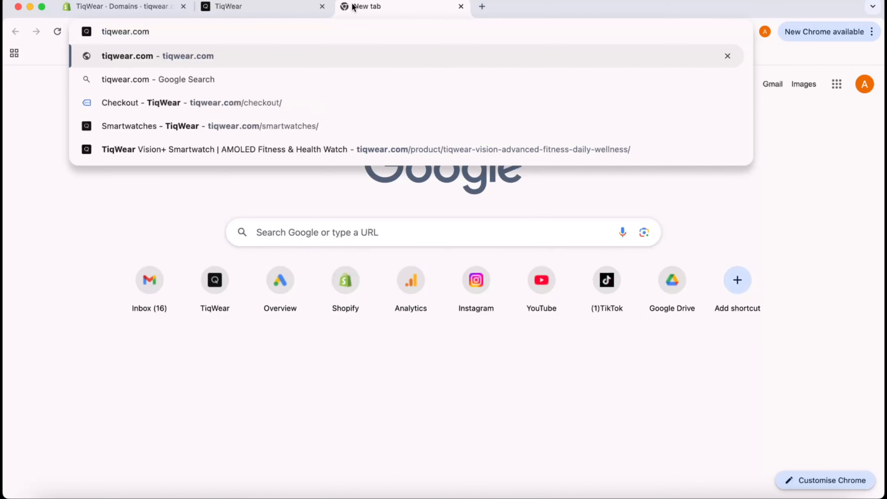
key(Return)
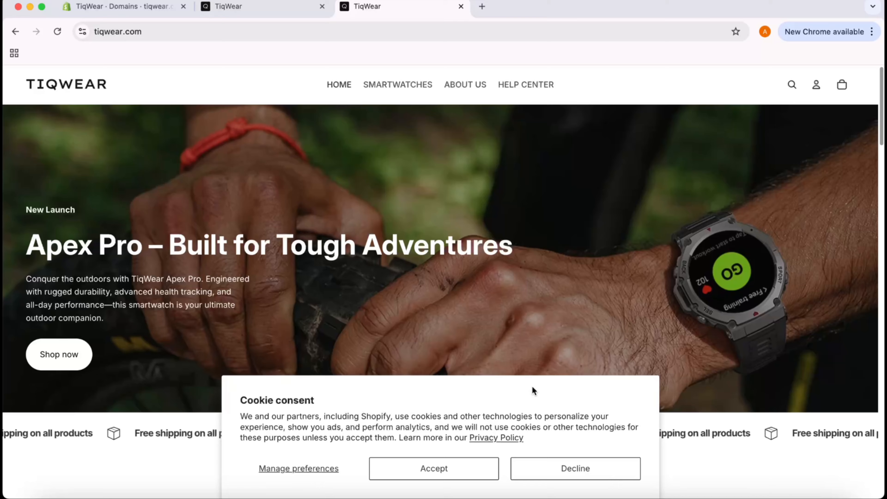
click(431, 470)
scroll(433, 277, down, 15)
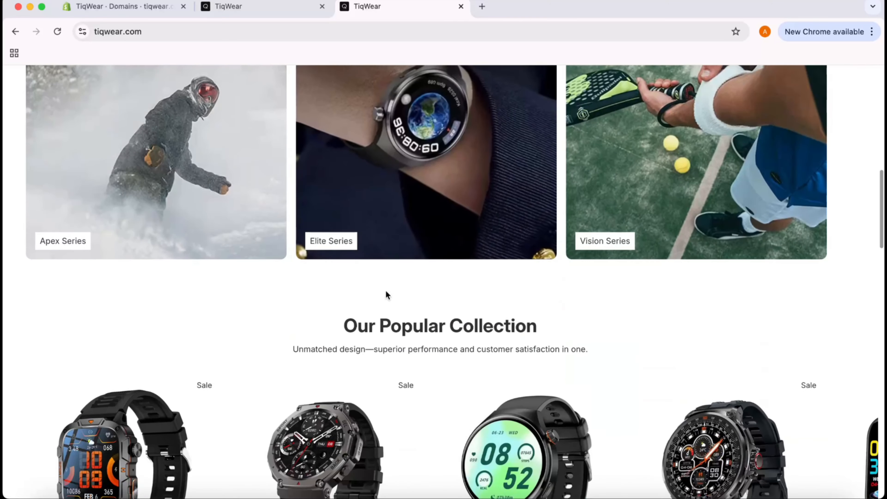
scroll(344, 342, down, 10)
scroll(344, 342, up, 20)
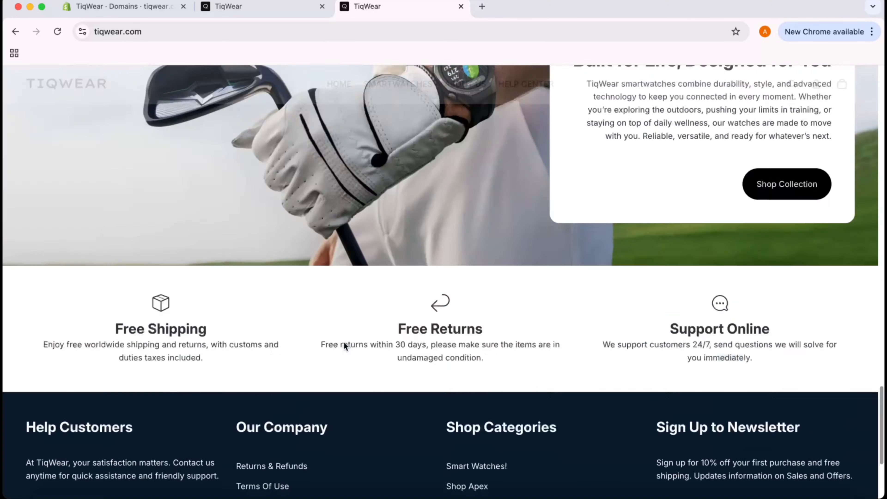
scroll(346, 347, up, 5)
Reload the original myshopify.com storefront tab and load tiqwear.com in it to check the store's address.
click(270, 7)
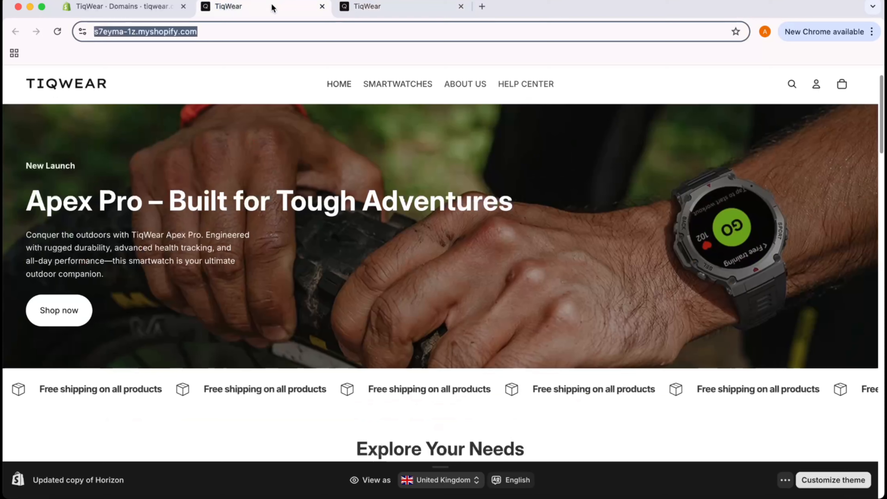
click(55, 35)
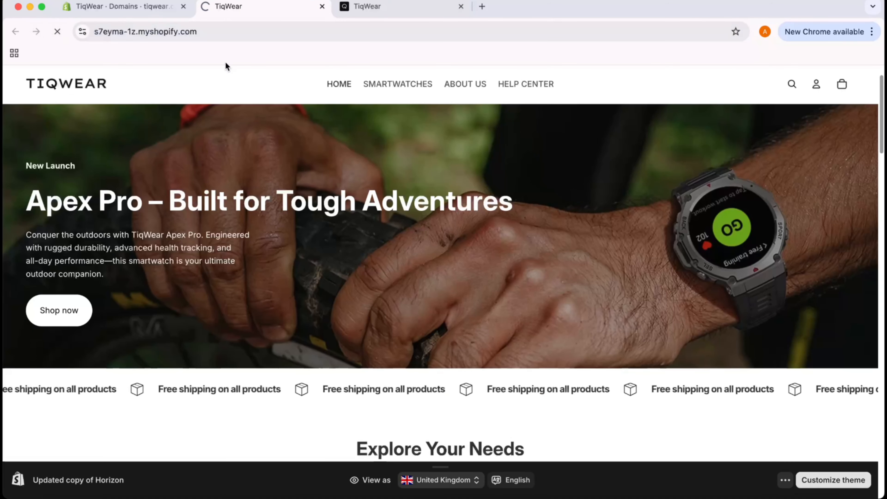
key(super+r)
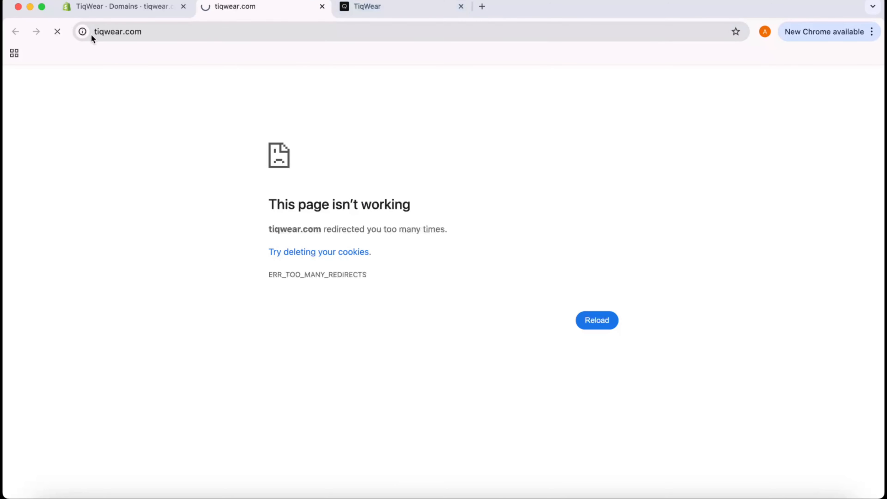
click(106, 32)
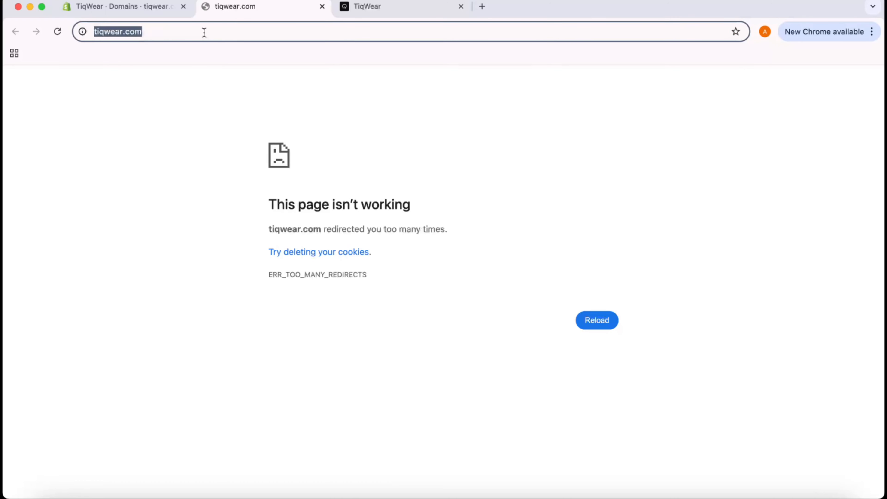
key(Return)
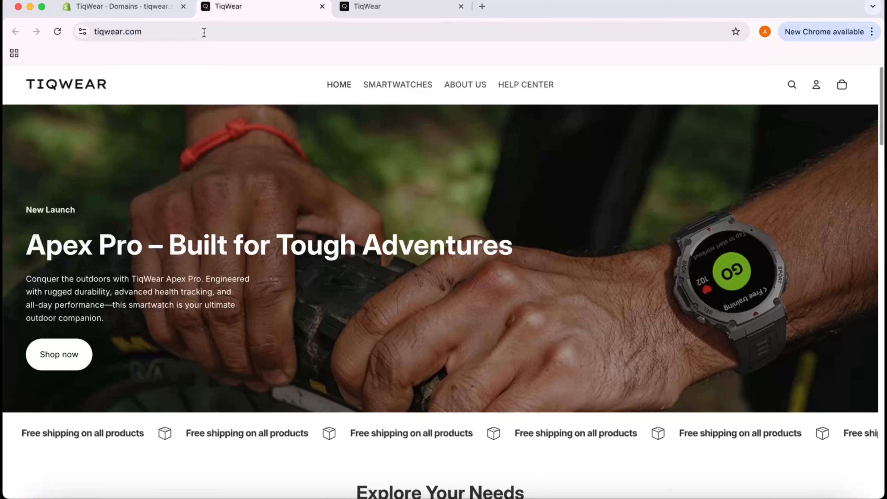
click(139, 31)
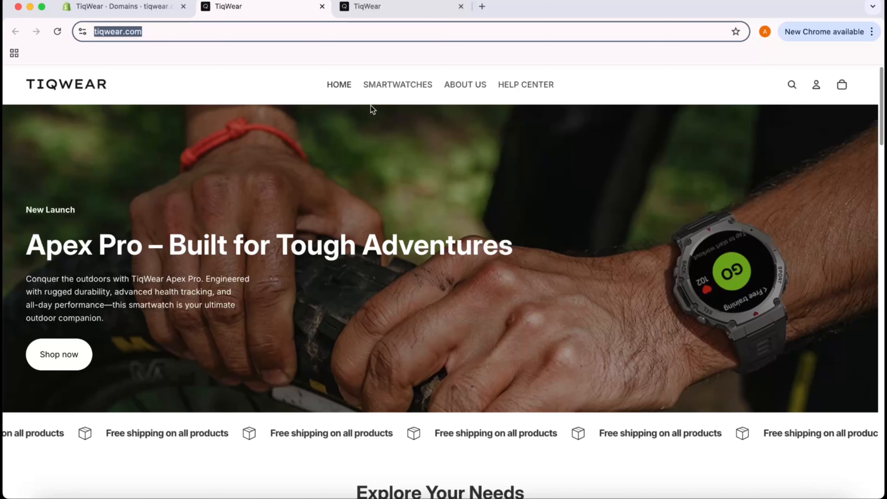
Open the storefront's Smartwatches page at tiqwear.com and look through its banner, service highlights and product list.
click(383, 91)
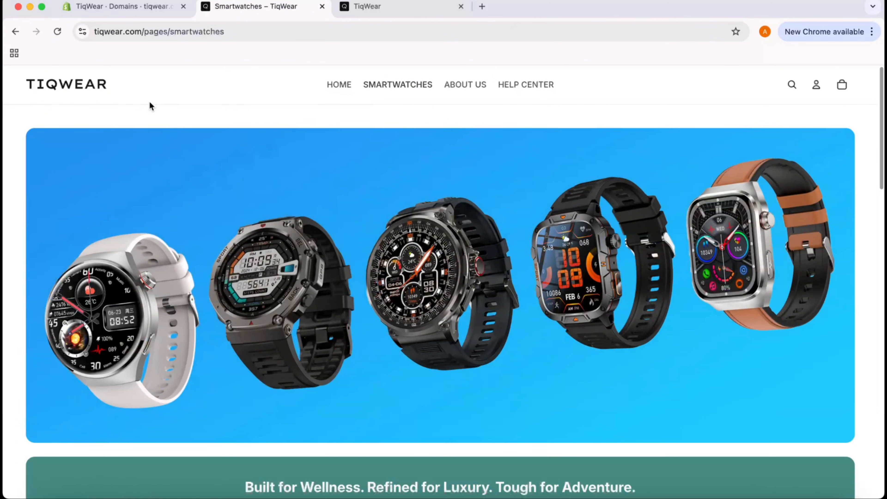
scroll(302, 193, down, 8)
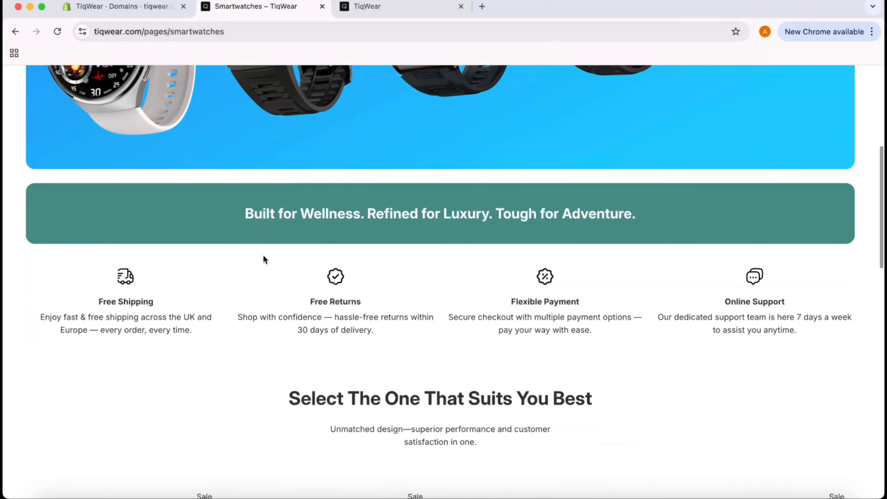
scroll(263, 257, down, 15)
scroll(638, 259, up, 5)
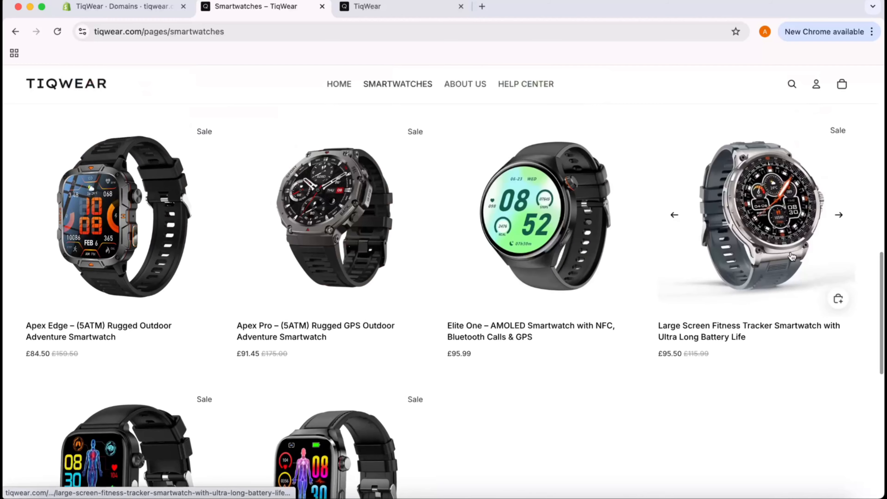
Open The Ultimate Fitness & Health Tracker Smartwatch product page, look through it and choose the second band color swatch.
scroll(616, 330, down, 5)
click(307, 263)
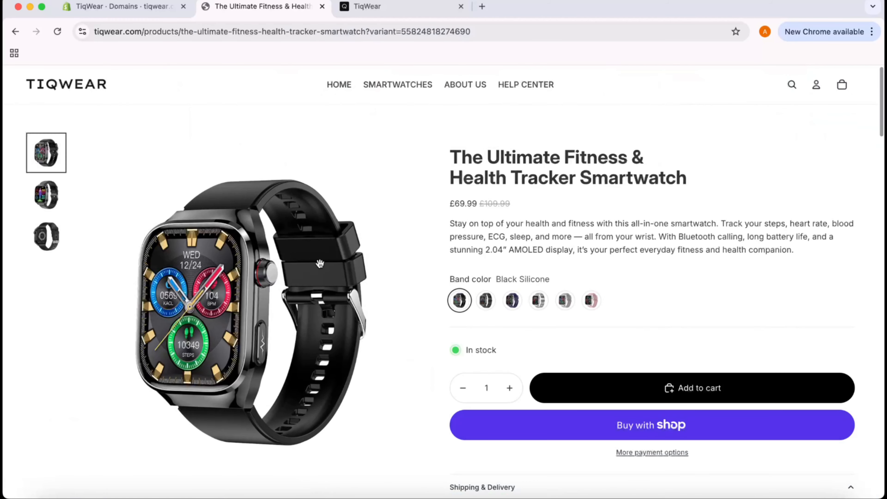
scroll(507, 258, down, 7)
scroll(618, 224, up, 3)
click(486, 162)
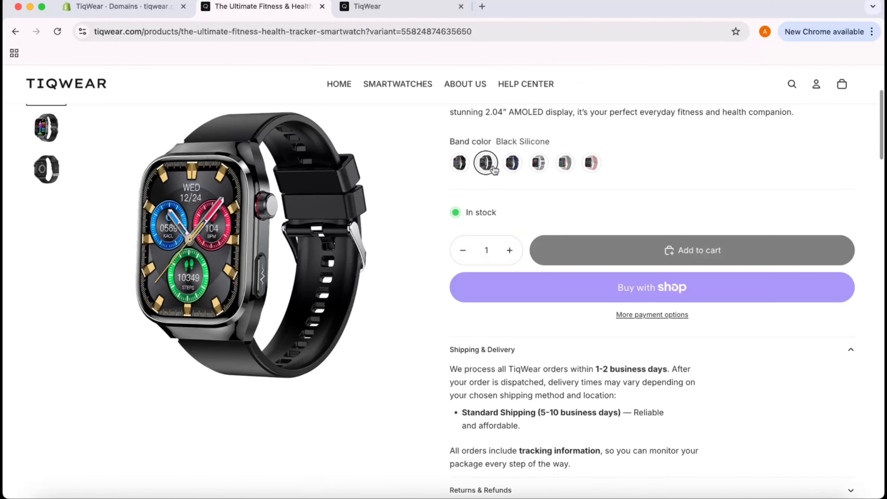
scroll(484, 146, up, 5)
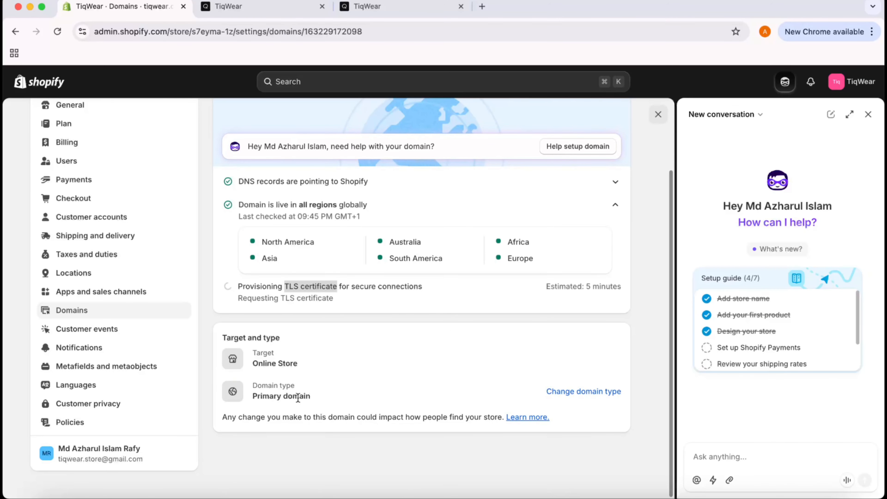
Examine the domain type of tiqwear.com in Shopify and view the available domain type options without changing the type.
drag(260, 386, 290, 386)
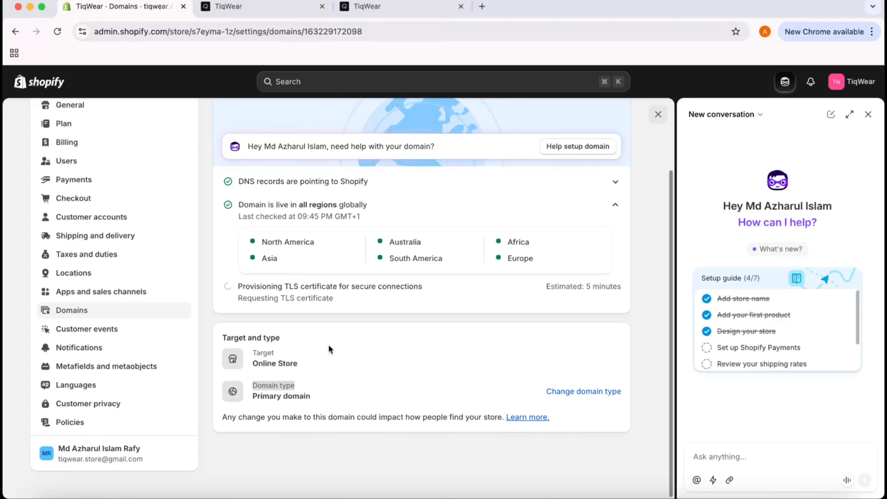
scroll(329, 350, up, 3)
scroll(285, 280, down, 3)
drag(259, 388, 316, 399)
click(272, 389)
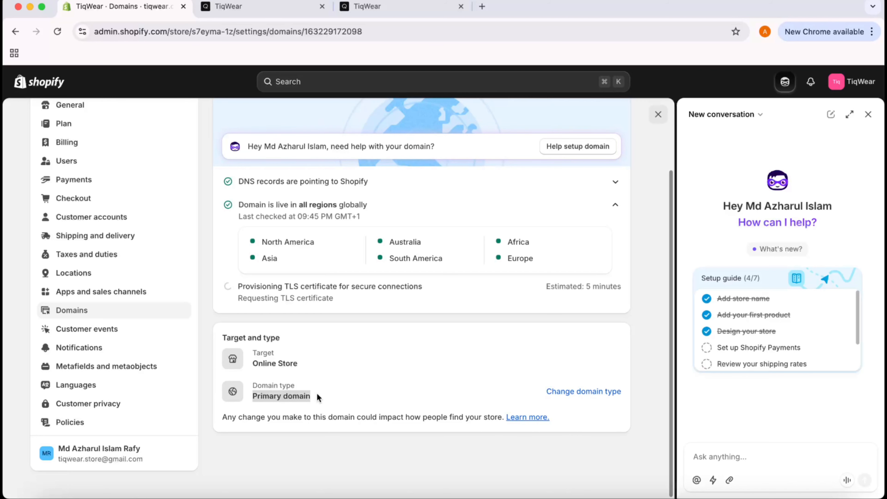
double_click(260, 399)
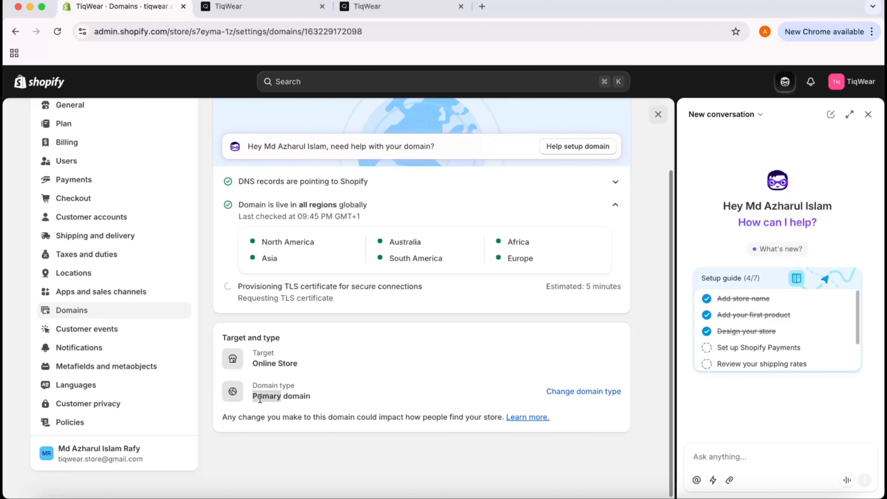
drag(260, 398, 294, 398)
click(256, 394)
click(598, 392)
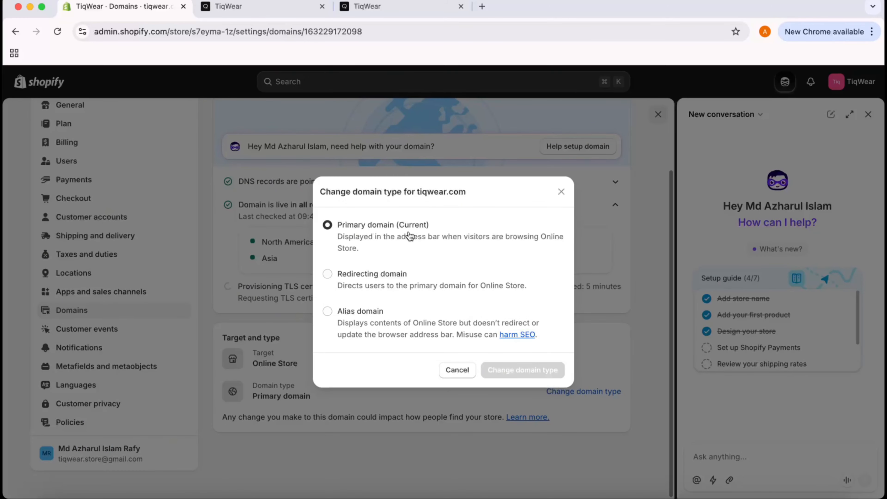
click(466, 371)
Load tiqwear.com again in the other storefront tab and return to the domain's connection status in Shopify.
click(388, 8)
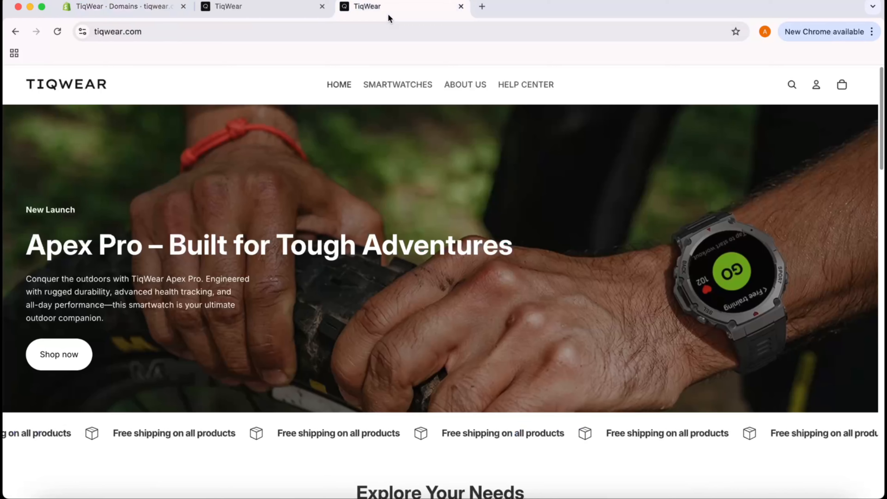
click(386, 38)
text(ti)
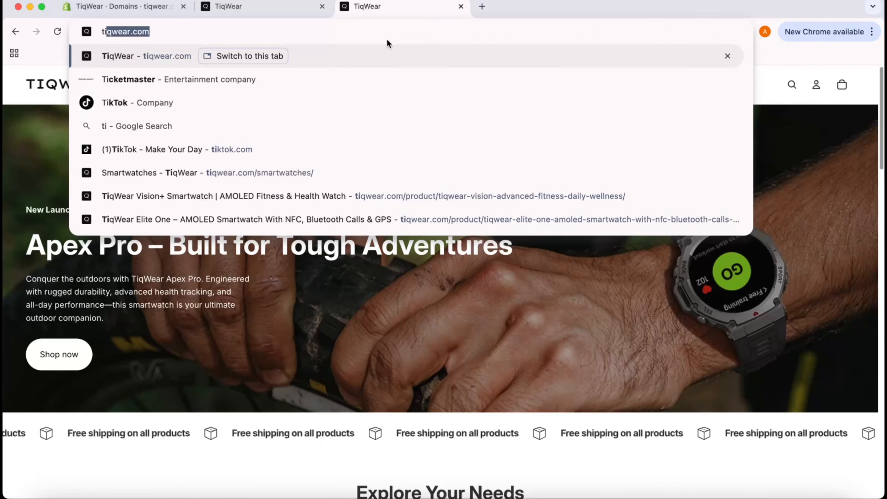
key(Return)
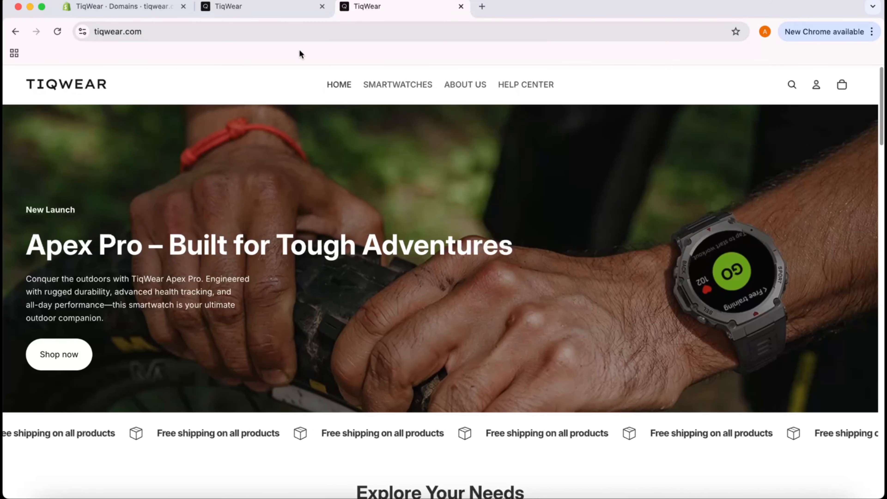
click(159, 12)
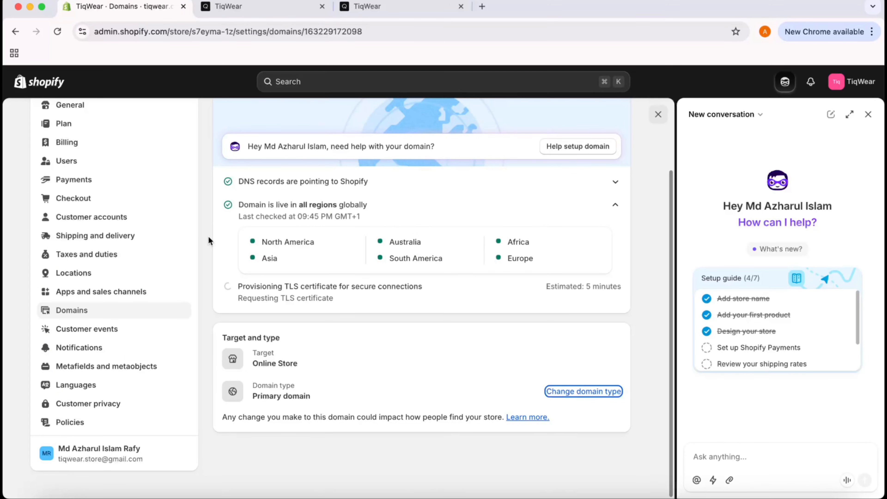
scroll(208, 237, up, 3)
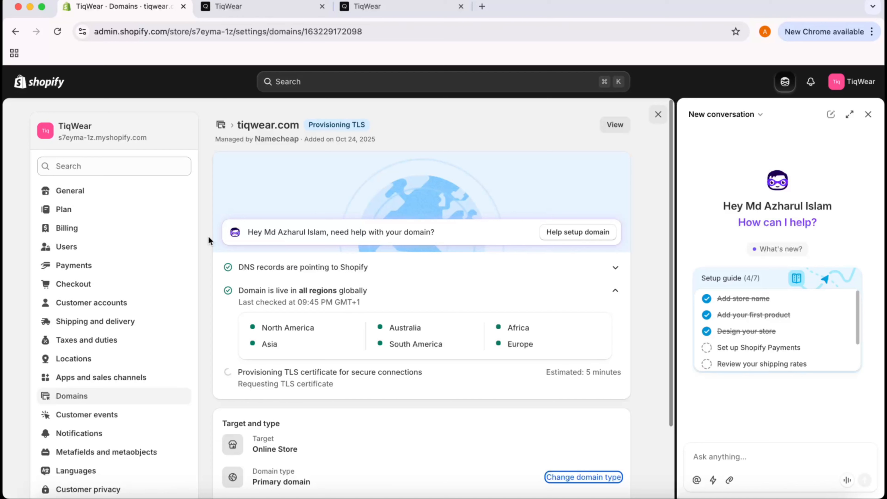